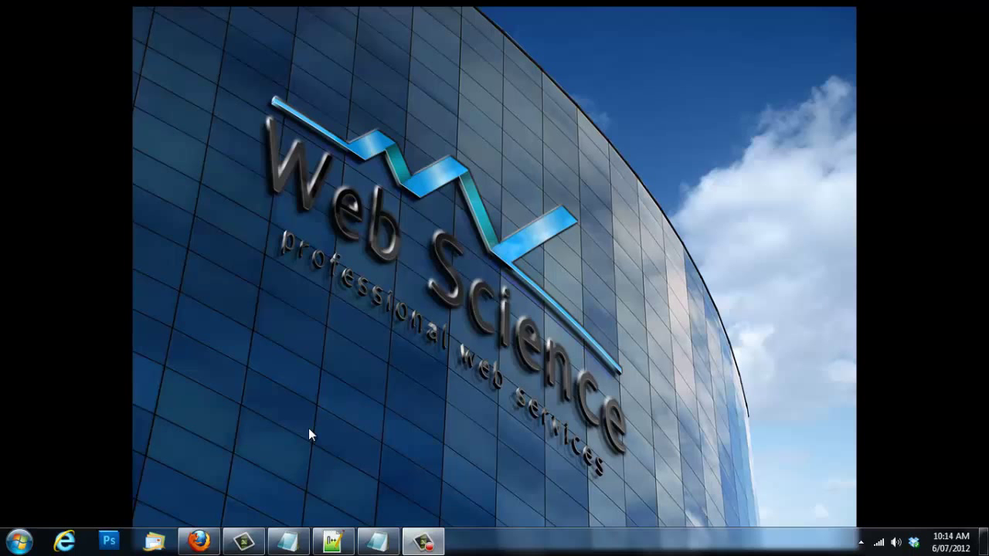
Step: Bring Firefox forward and open the JAB Solutions storefront's Contact Us page
click(198, 541)
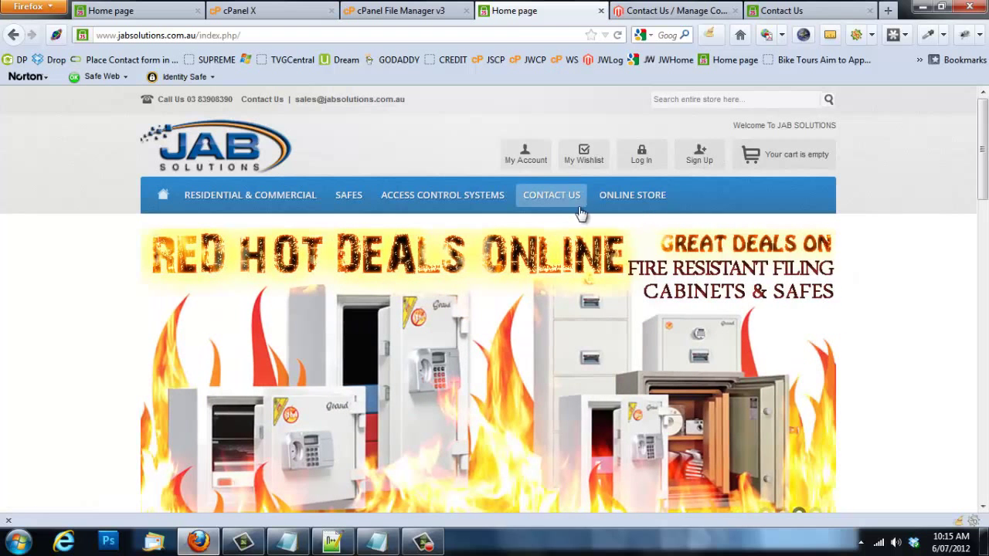
click(560, 199)
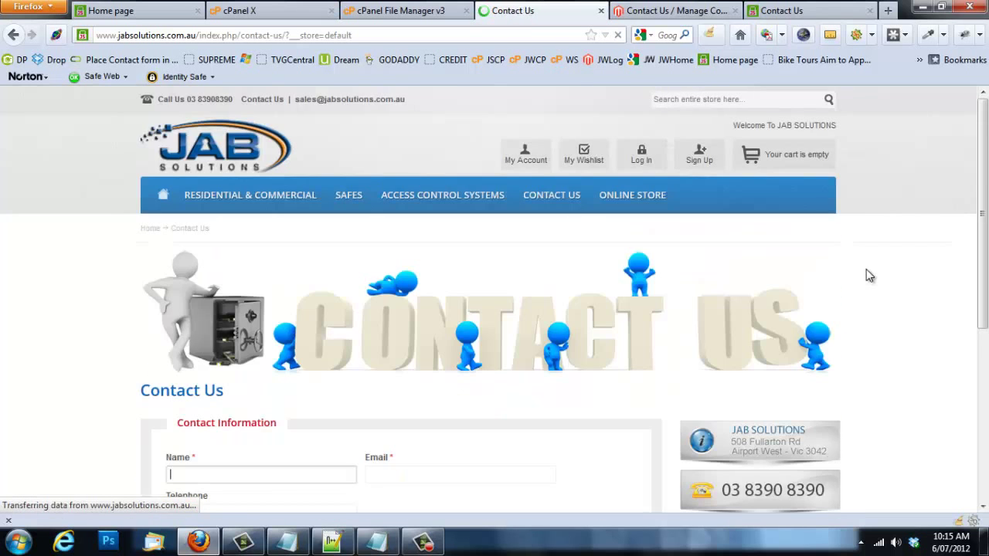
middle_click(862, 269)
scroll(865, 275, up, 5)
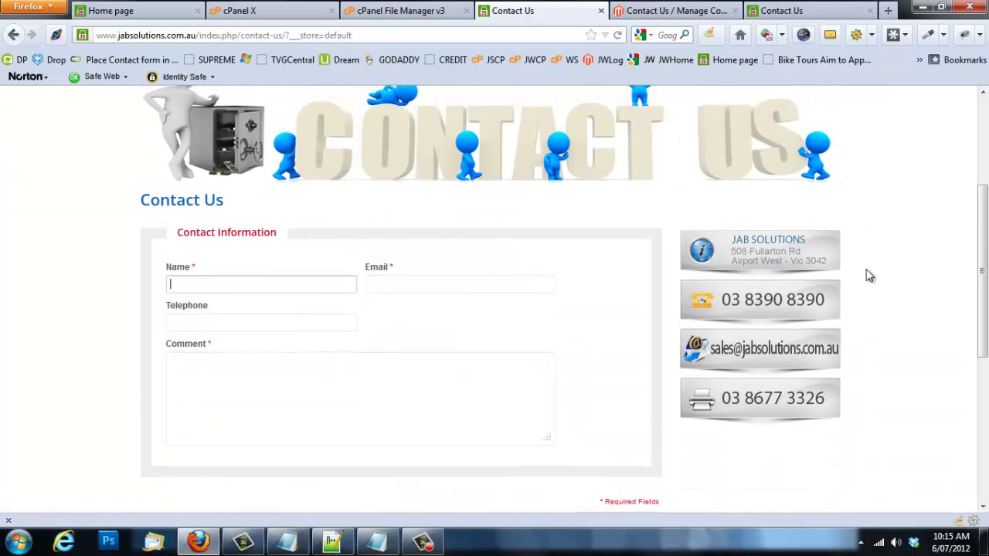
scroll(448, 316, up, 3)
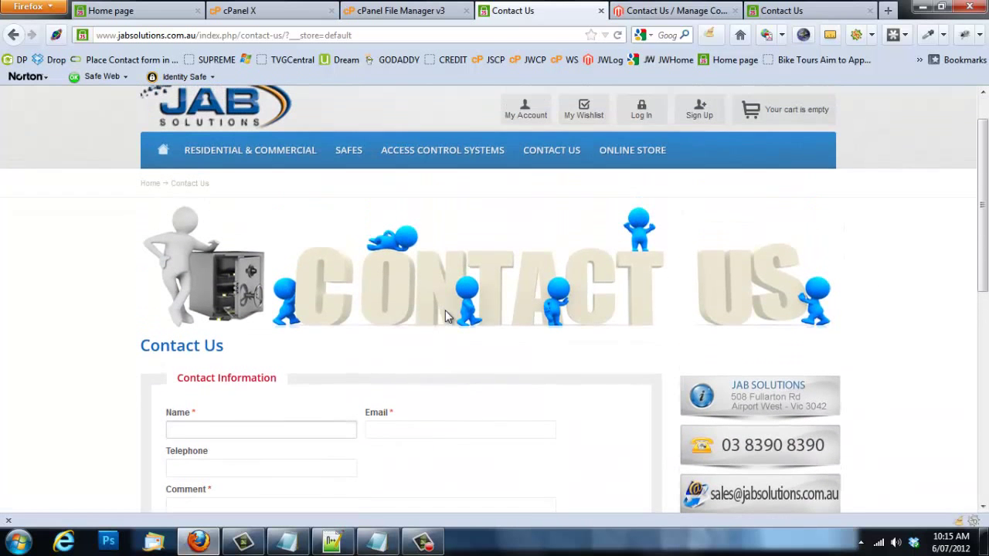
Step: Scroll through the Contact Information form to review its fields
middle_click(364, 403)
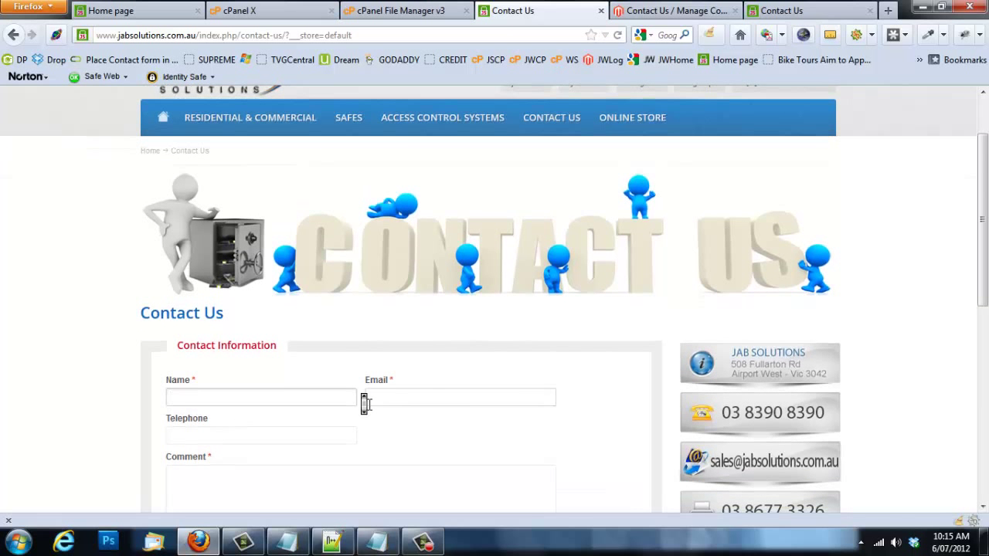
click(589, 346)
scroll(597, 339, down, 3)
middle_click(593, 337)
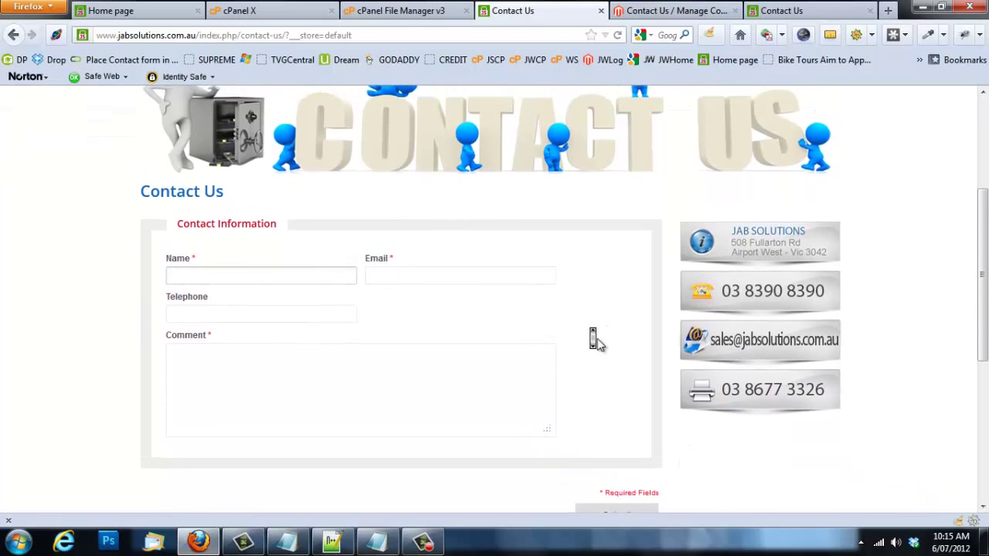
scroll(595, 346, up, 1)
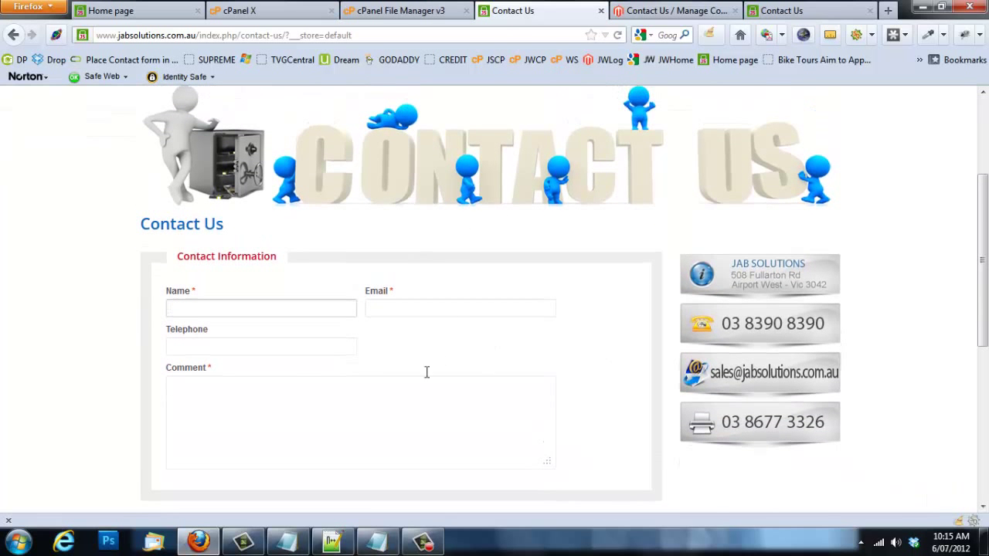
middle_click(489, 304)
scroll(489, 304, up, 2)
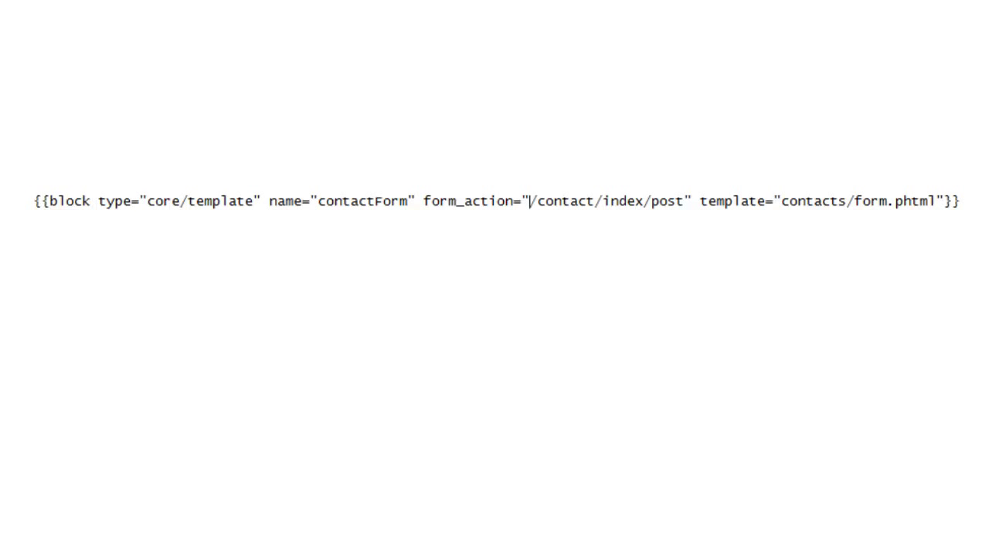
Step: Minimize Notepad and switch to the 'Contact Us / Manage Content' admin editor tab
click(945, 9)
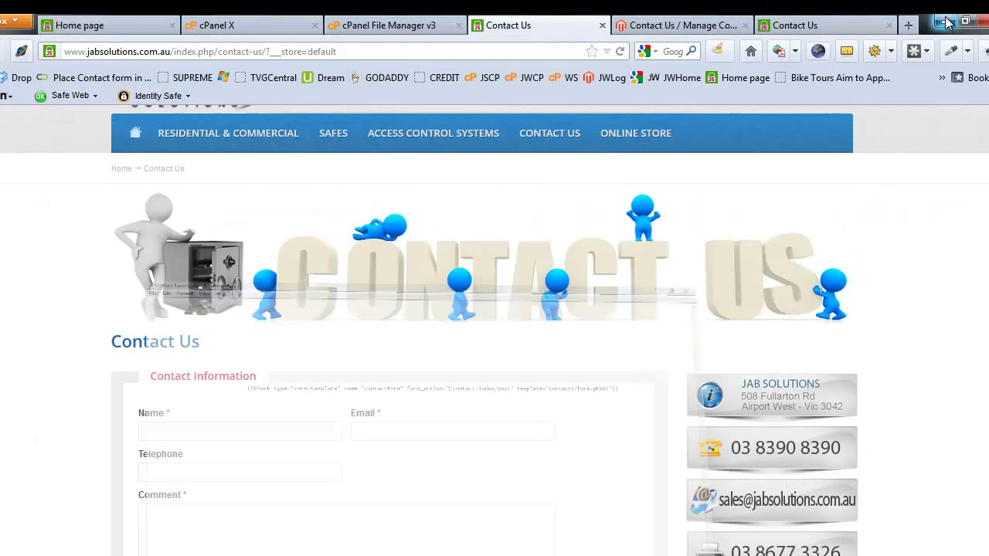
middle_click(409, 289)
click(669, 245)
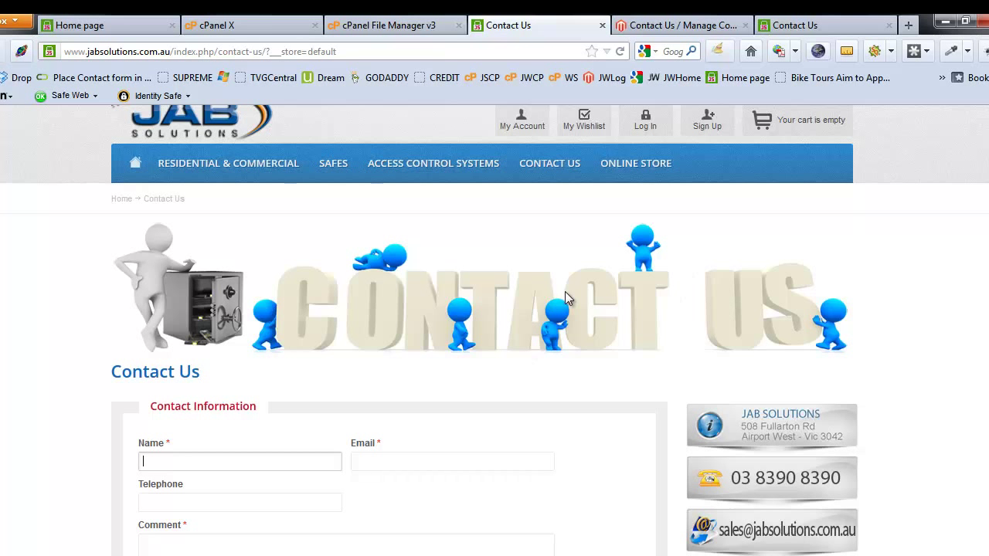
click(679, 26)
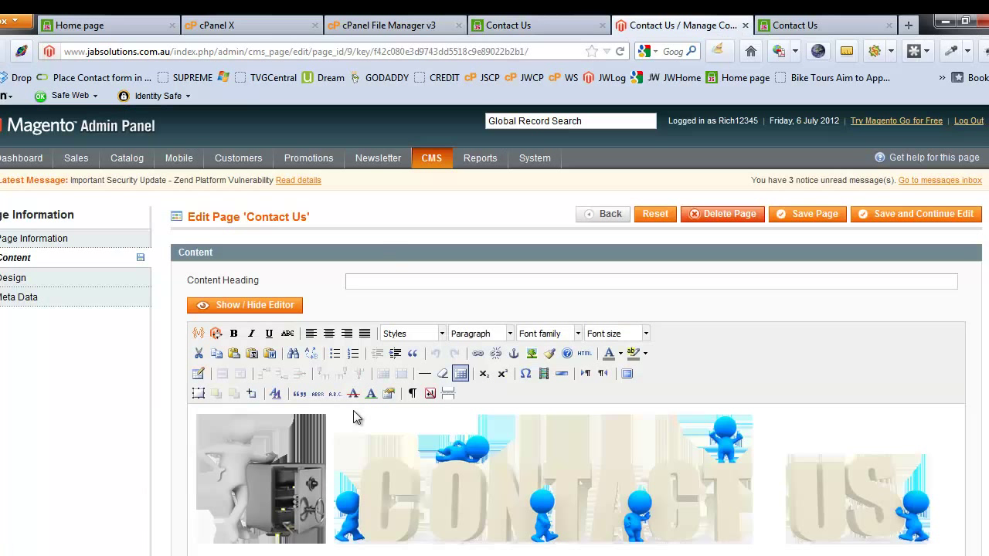
scroll(354, 417, down, 3)
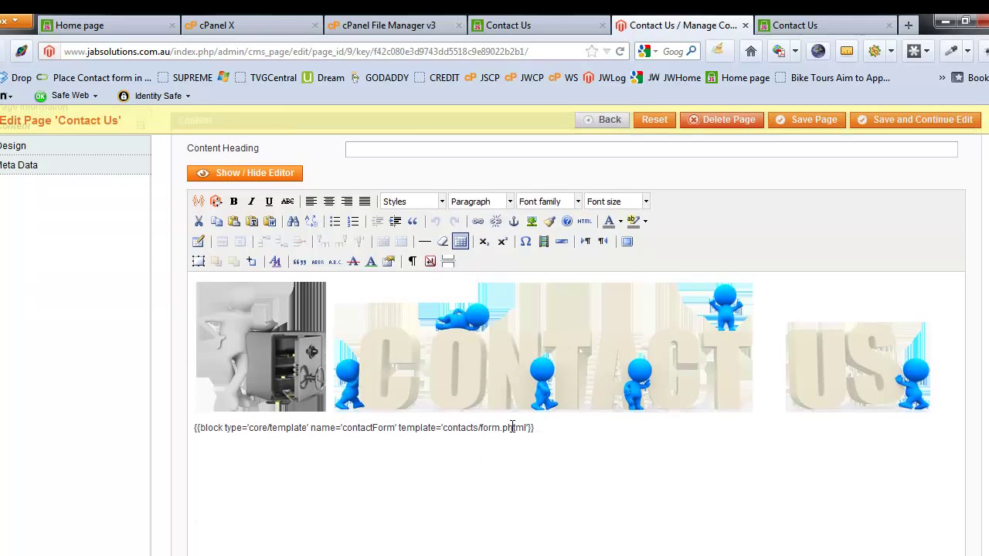
drag(543, 430, 175, 425)
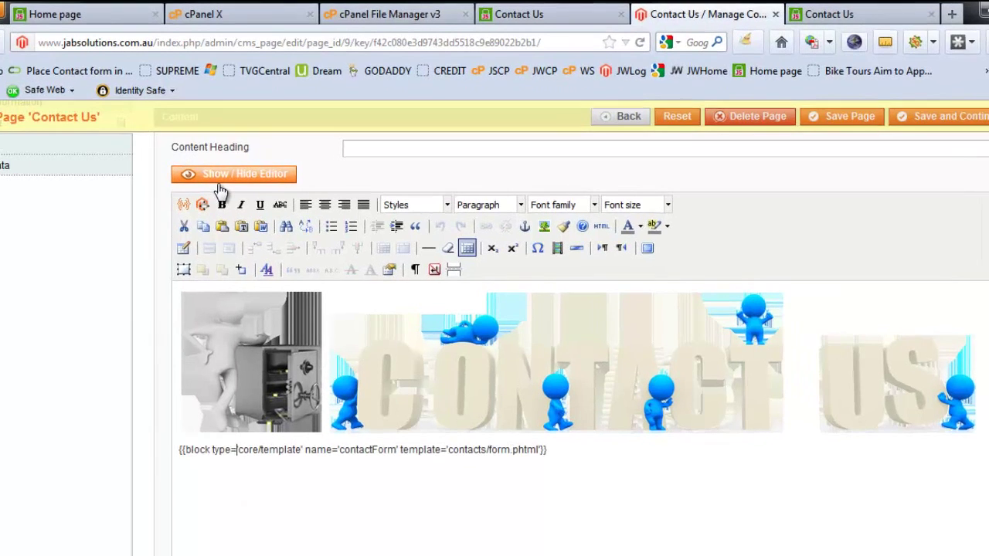
click(232, 175)
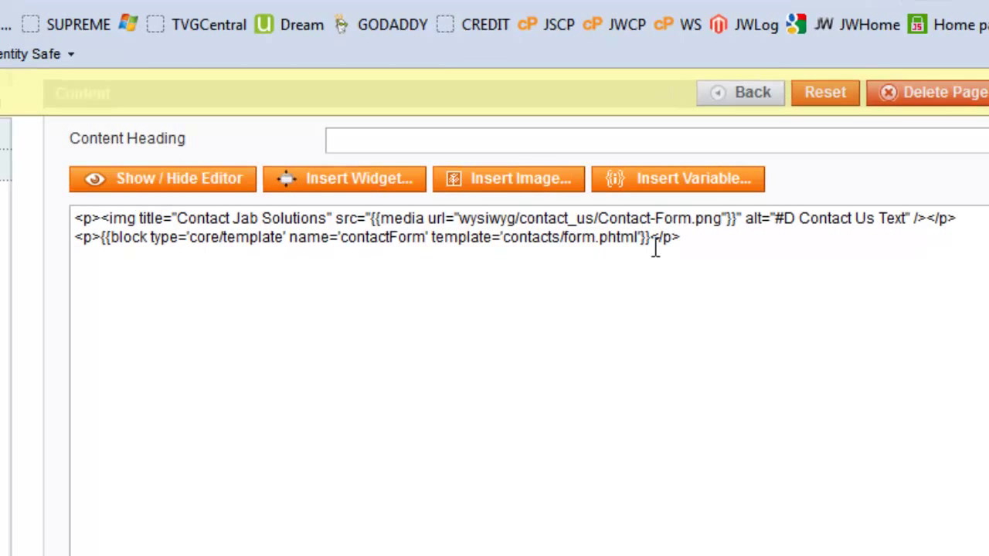
drag(652, 241, 106, 249)
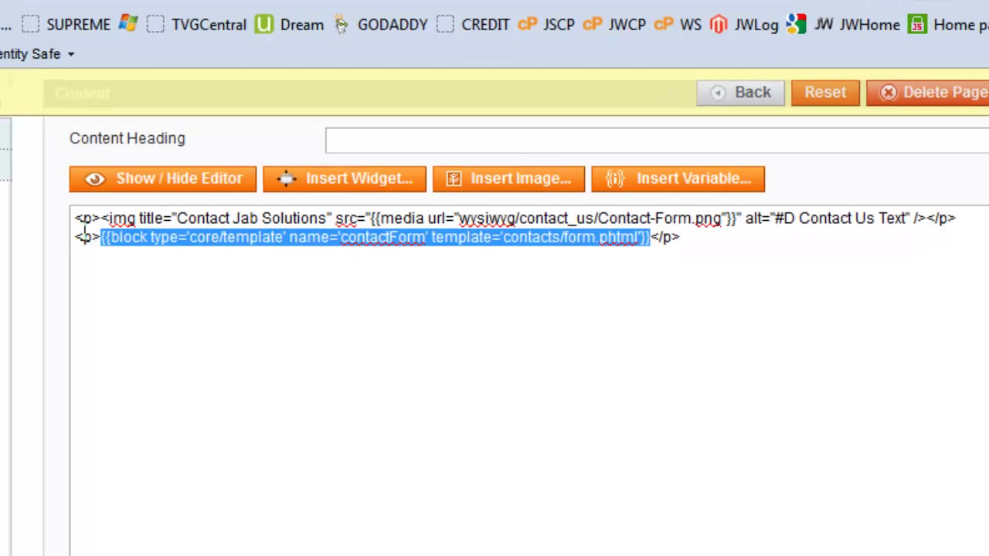
click(648, 317)
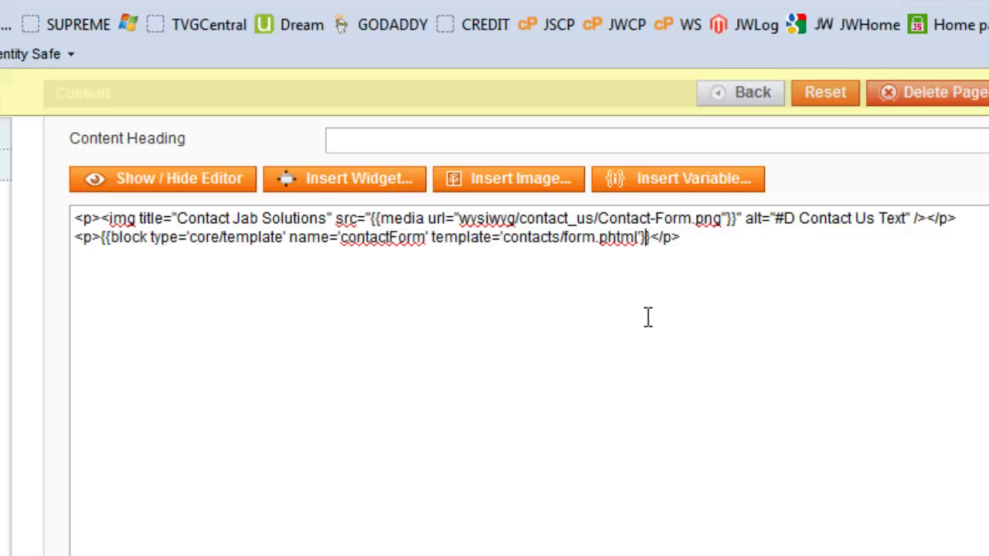
drag(569, 219, 279, 219)
click(671, 331)
click(205, 180)
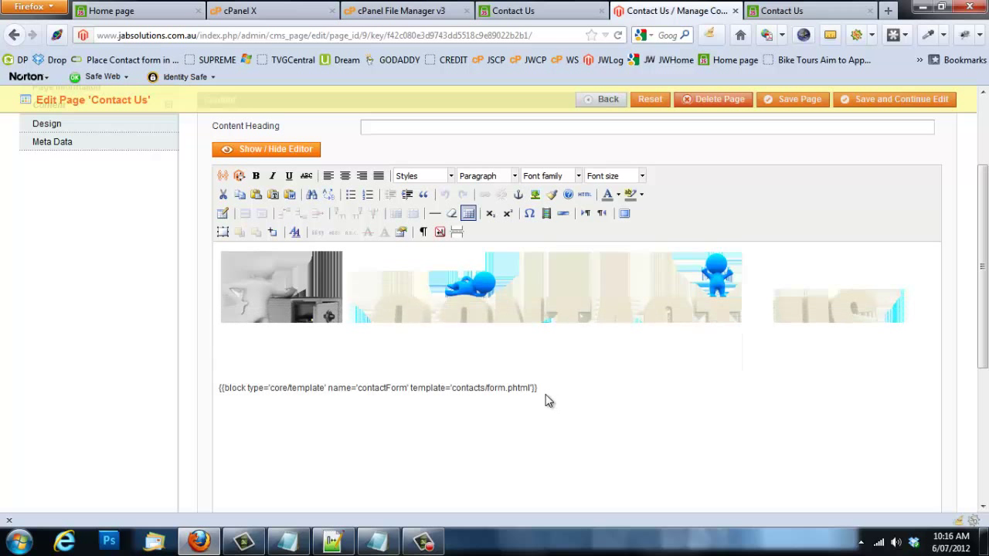
drag(541, 394, 196, 402)
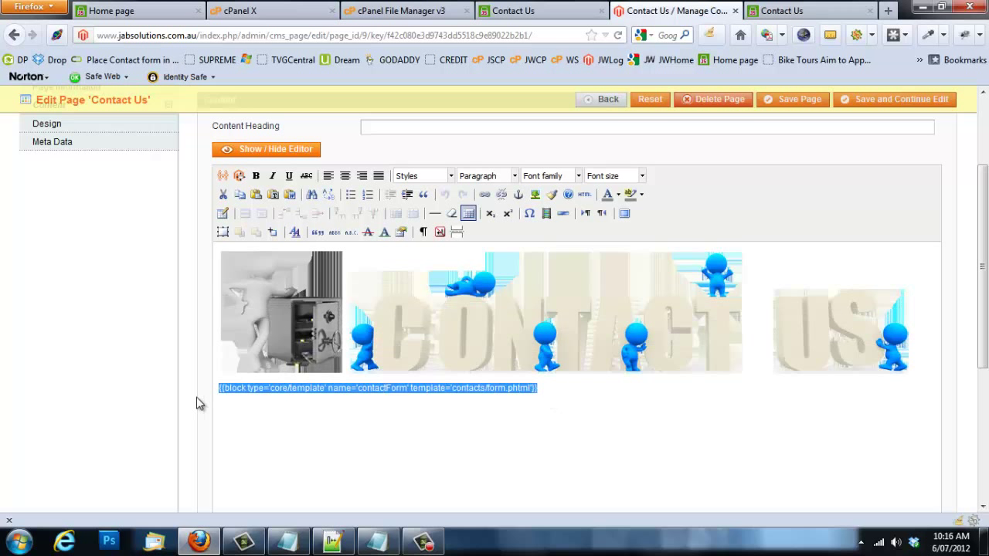
click(379, 541)
click(378, 541)
click(68, 374)
scroll(69, 375, up, 3)
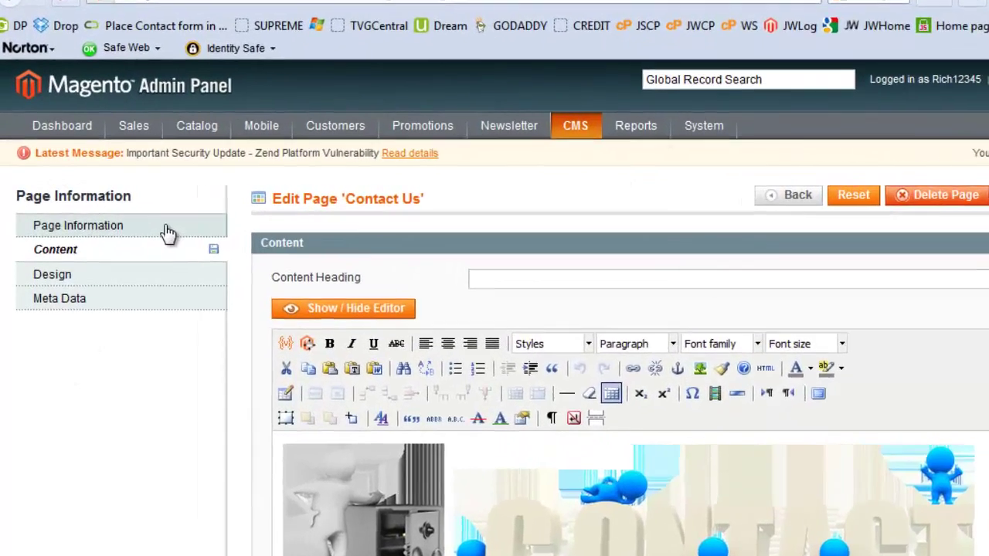
Step: Open Page Information and confirm the URL key is contact-us
click(168, 234)
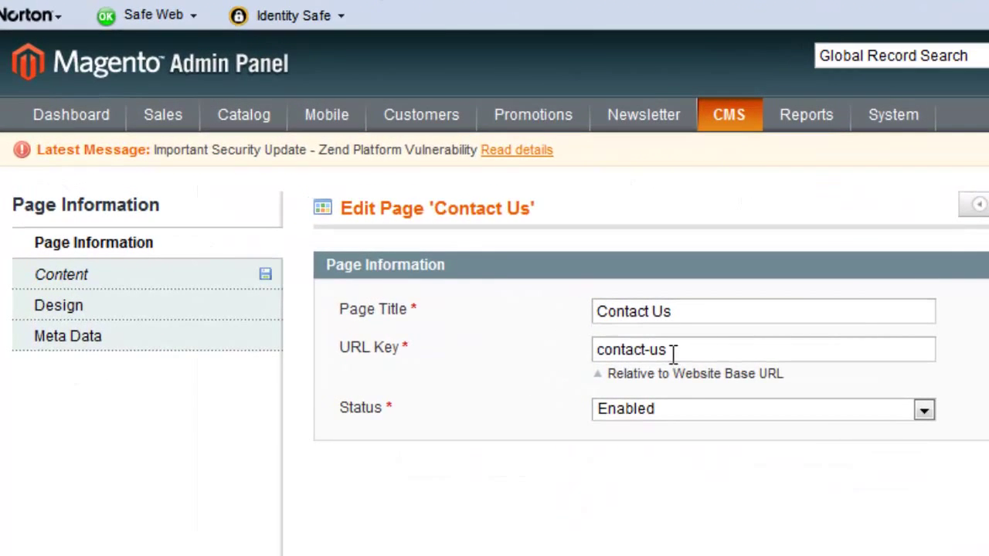
triple_click(489, 313)
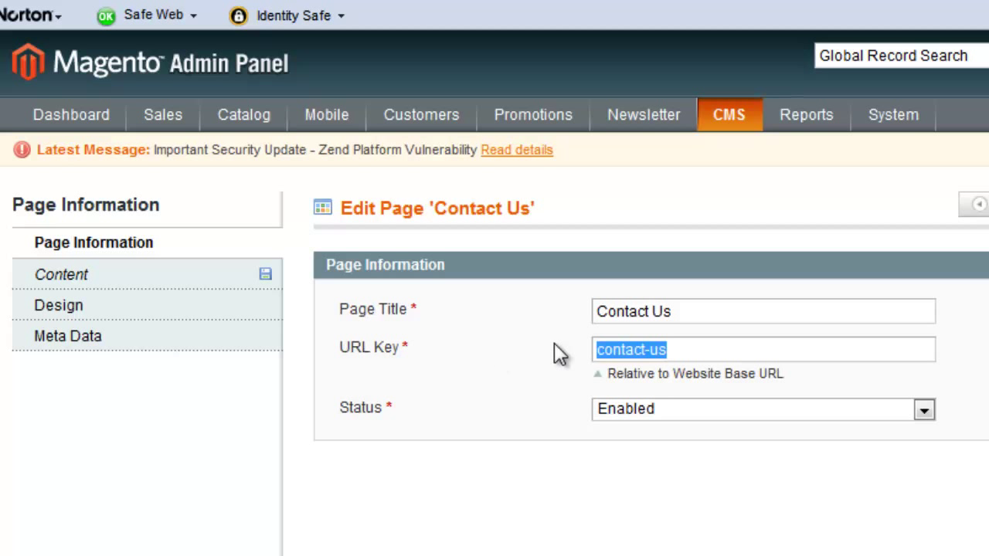
click(712, 348)
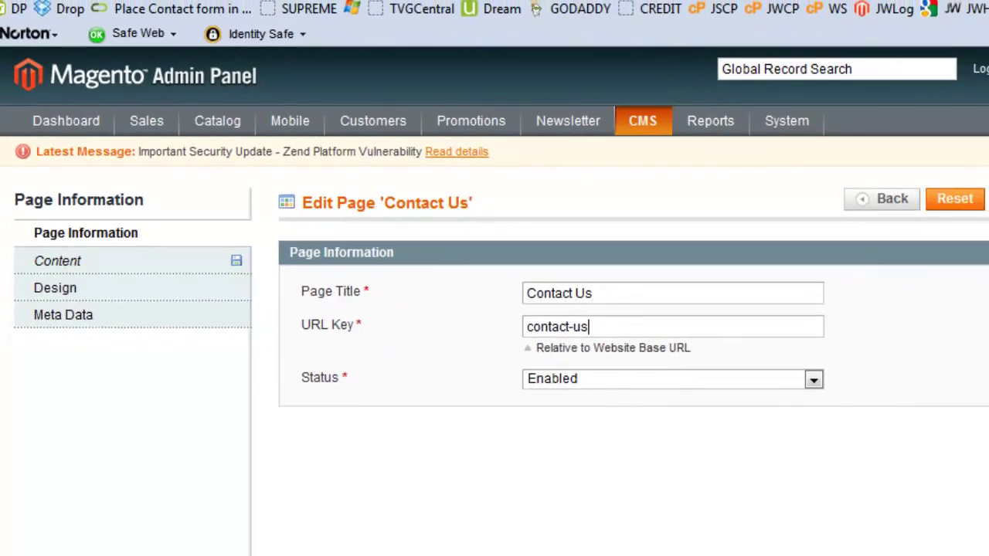
Step: Fill the Contact Us form with a test name, an e-mail address and the comment 'test'
click(510, 10)
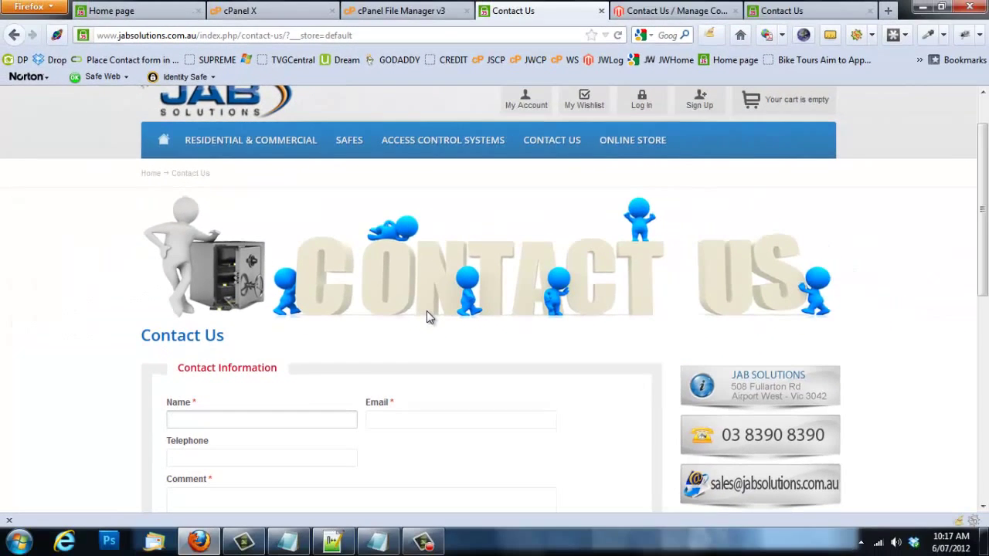
middle_click(427, 310)
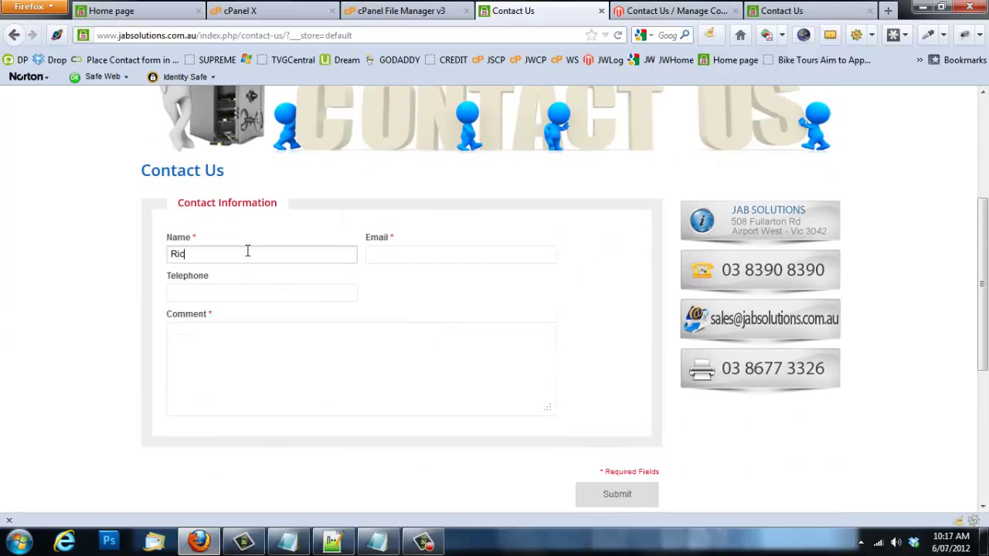
key(Tab)
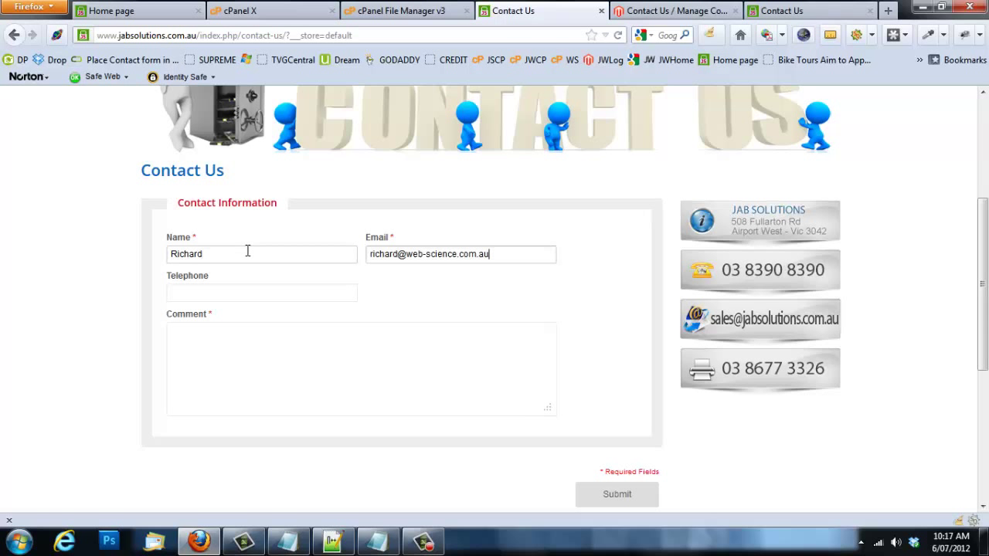
click(200, 335)
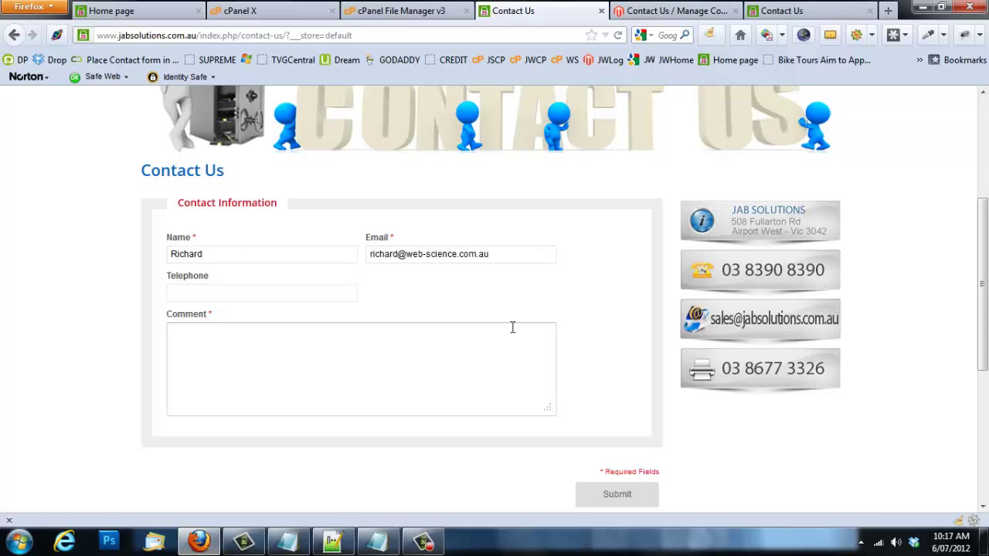
scroll(512, 327, down, 2)
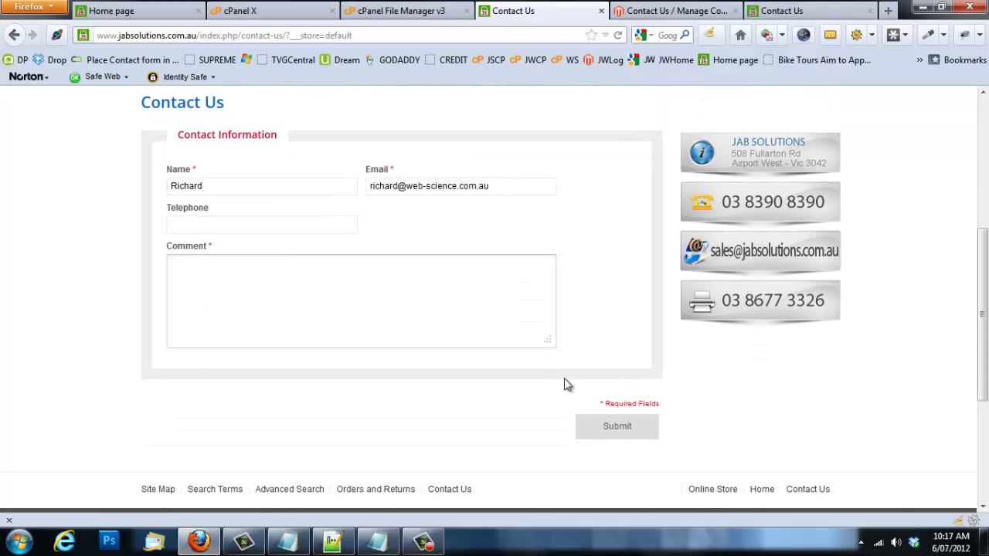
Step: Try submitting, check the redirect script in Notepad++, then return to the form
click(620, 426)
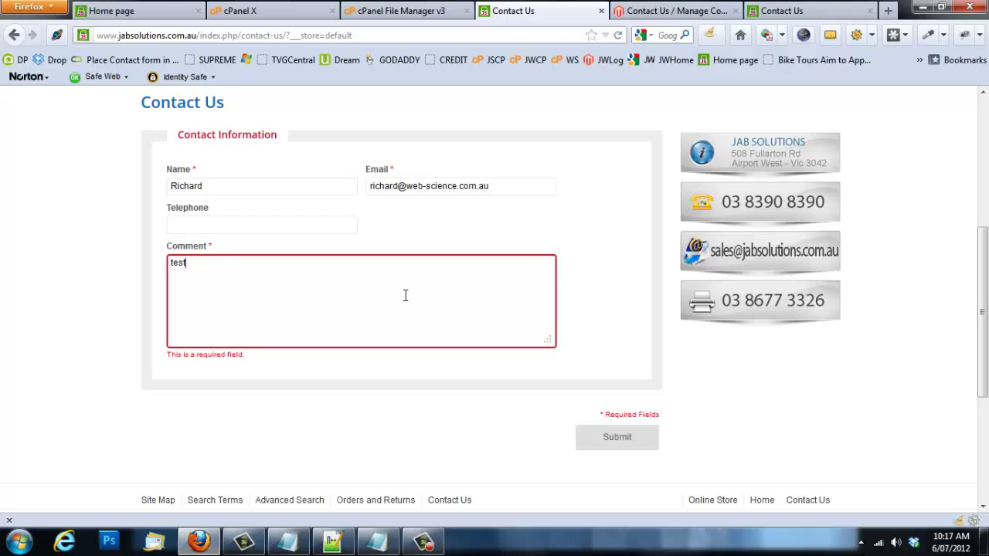
middle_click(623, 269)
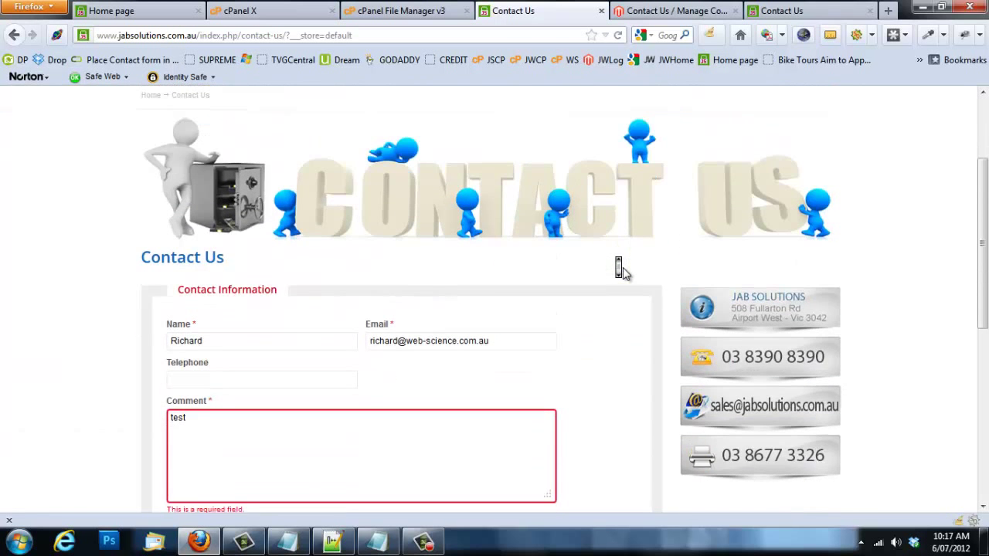
click(623, 270)
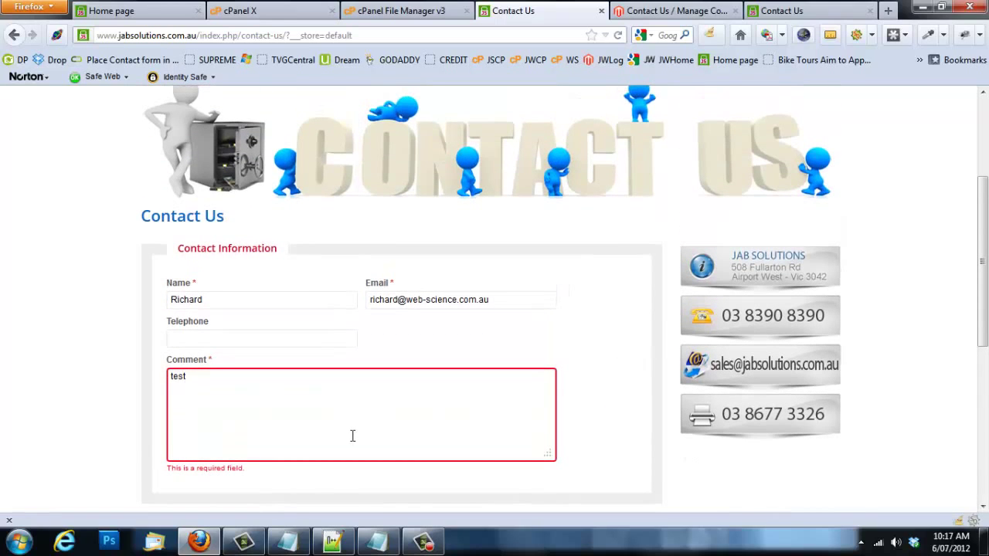
click(345, 535)
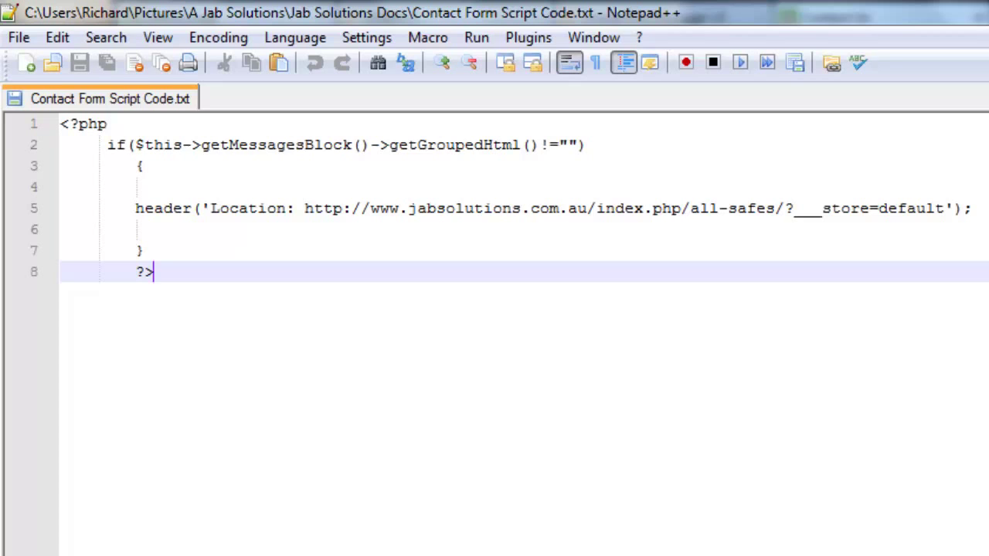
click(199, 541)
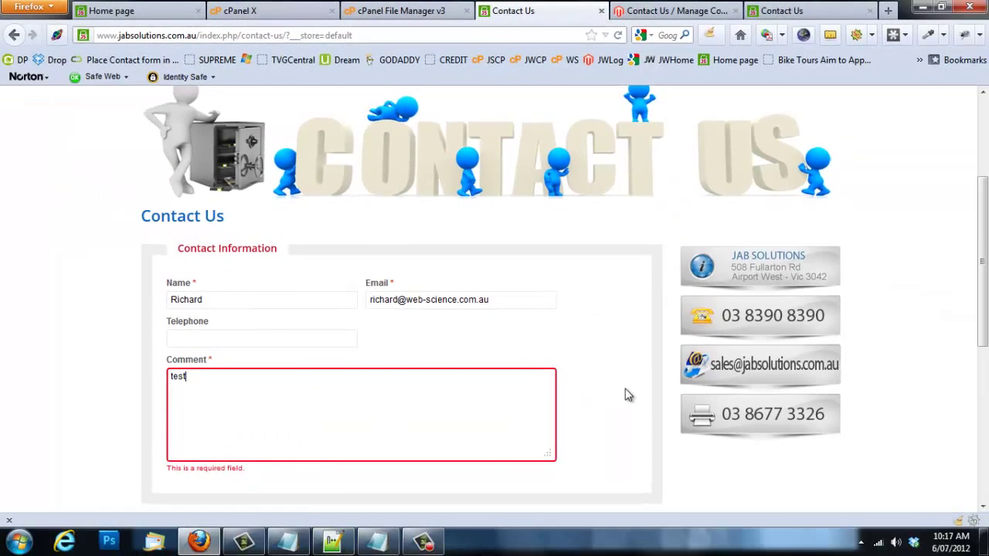
middle_click(621, 389)
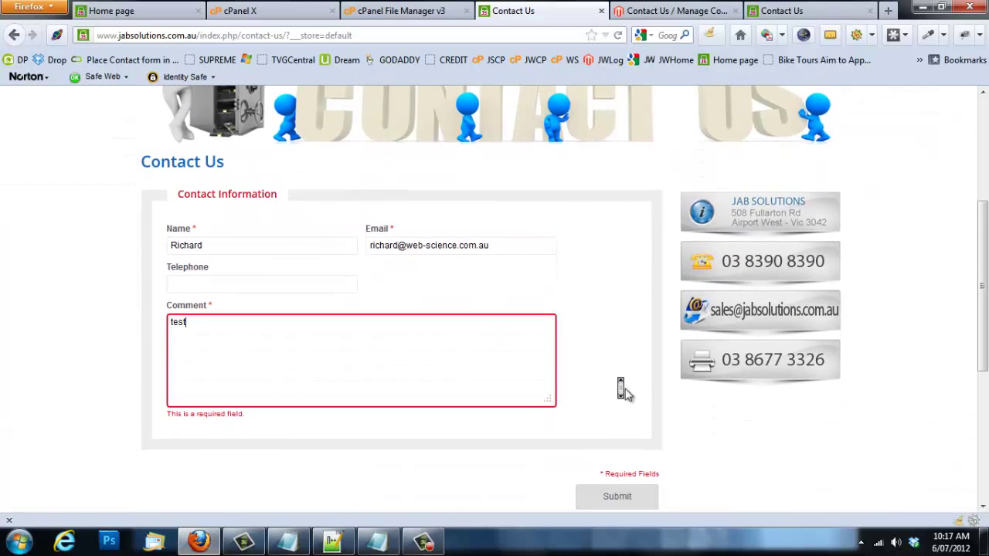
Step: Submit the contact form and confirm the Thank You page loads
click(623, 452)
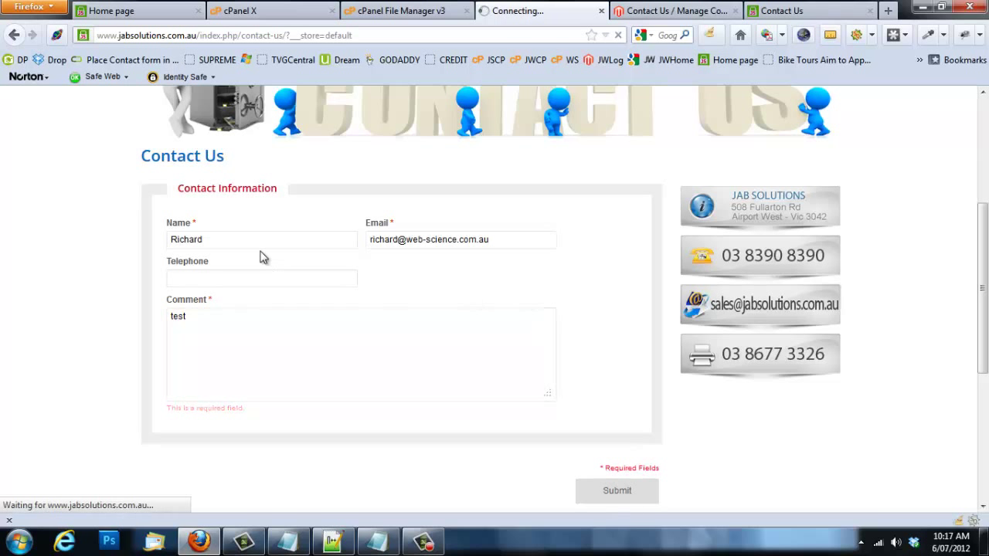
click(117, 214)
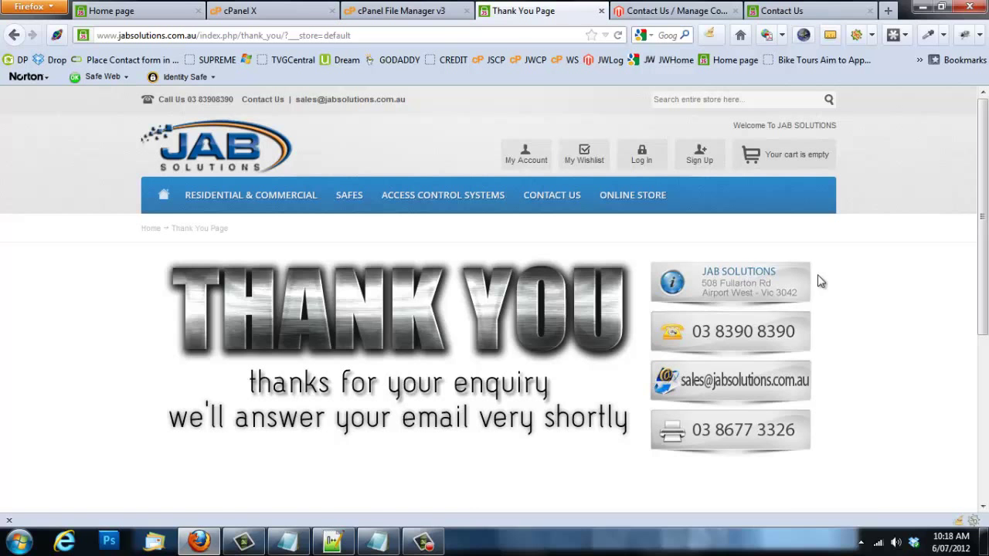
scroll(817, 276, down, 3)
scroll(817, 276, up, 3)
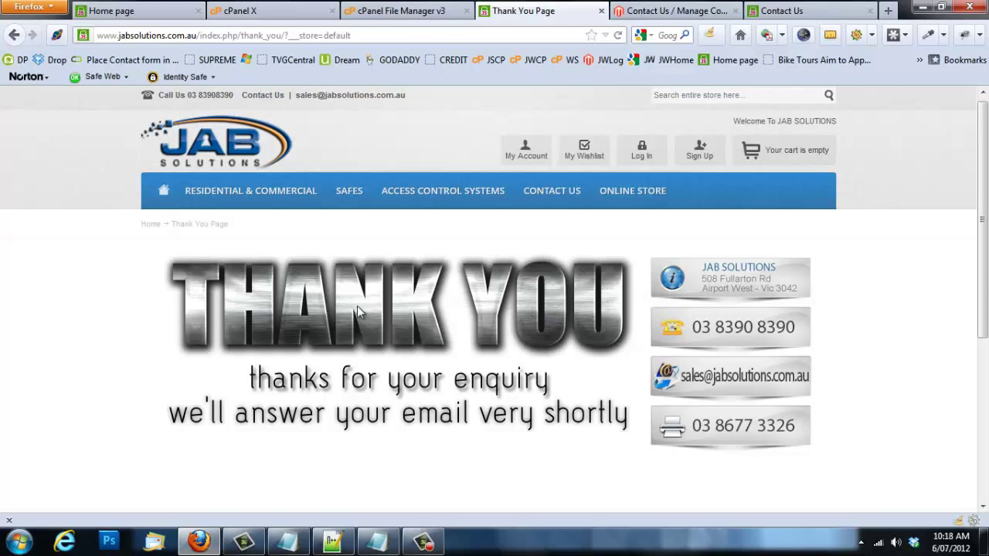
Step: Inspect the Thank You page's URL, then bring Notepad++ with the script forward
click(198, 37)
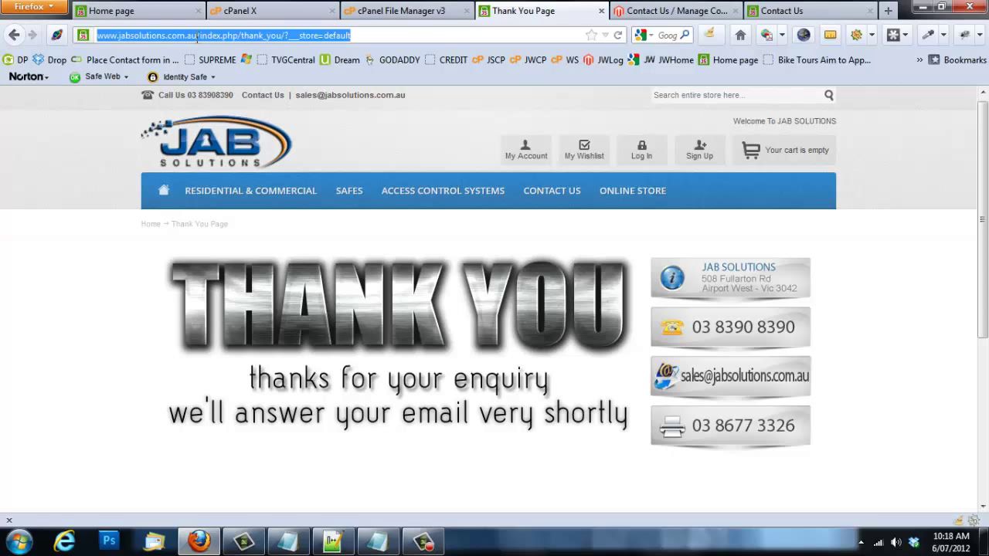
click(84, 139)
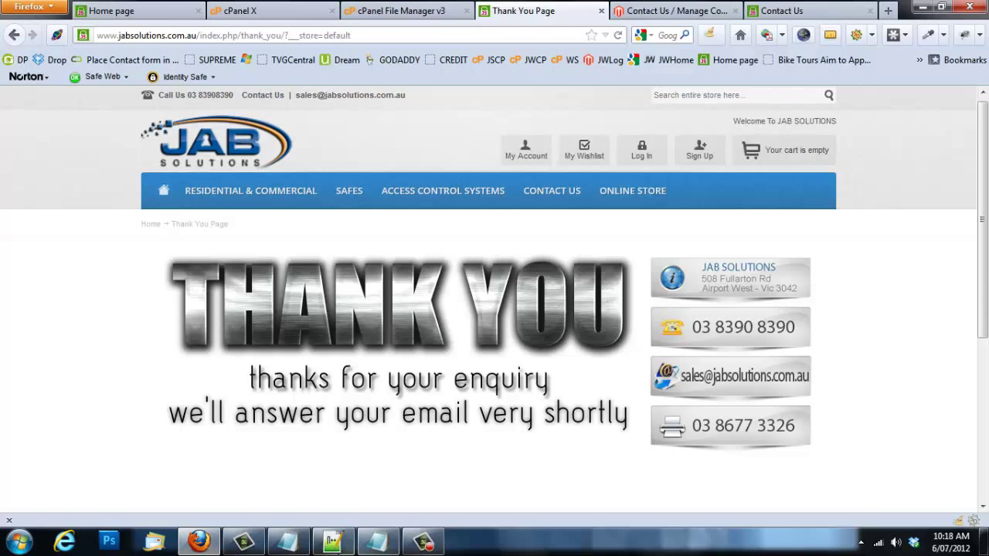
click(332, 541)
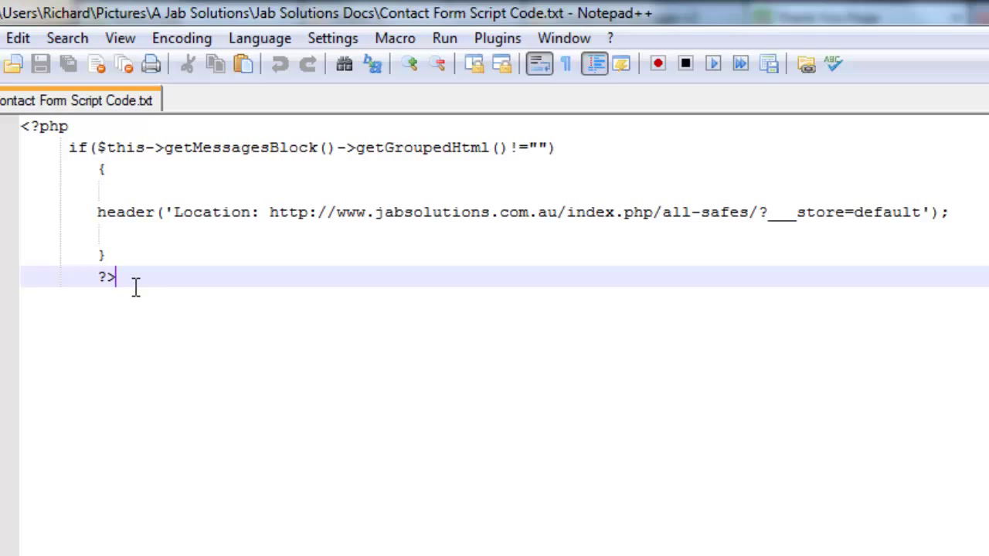
Step: Review the header() redirect URL in Contact Form Script Code.txt, then minimise Notepad++
drag(124, 281, 21, 129)
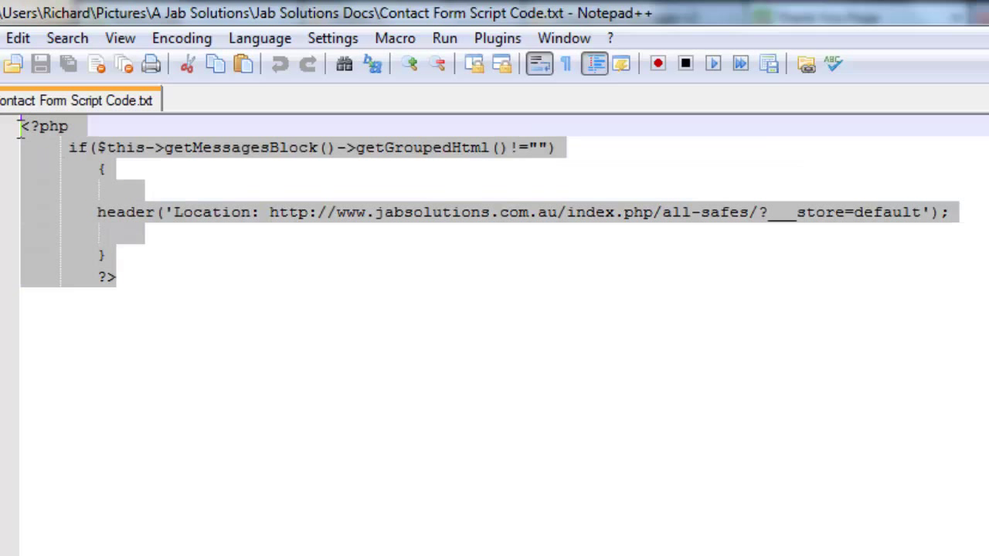
click(300, 280)
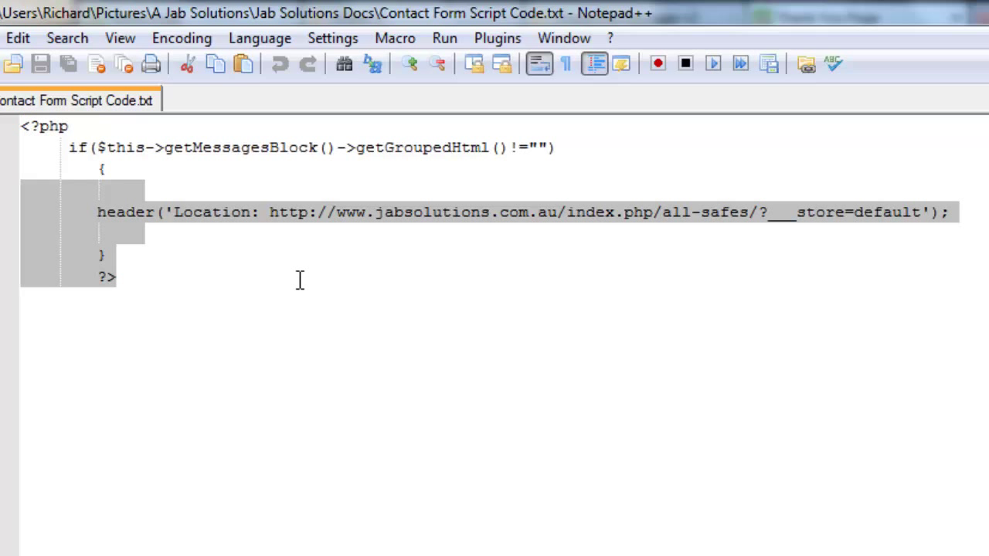
drag(270, 211, 921, 213)
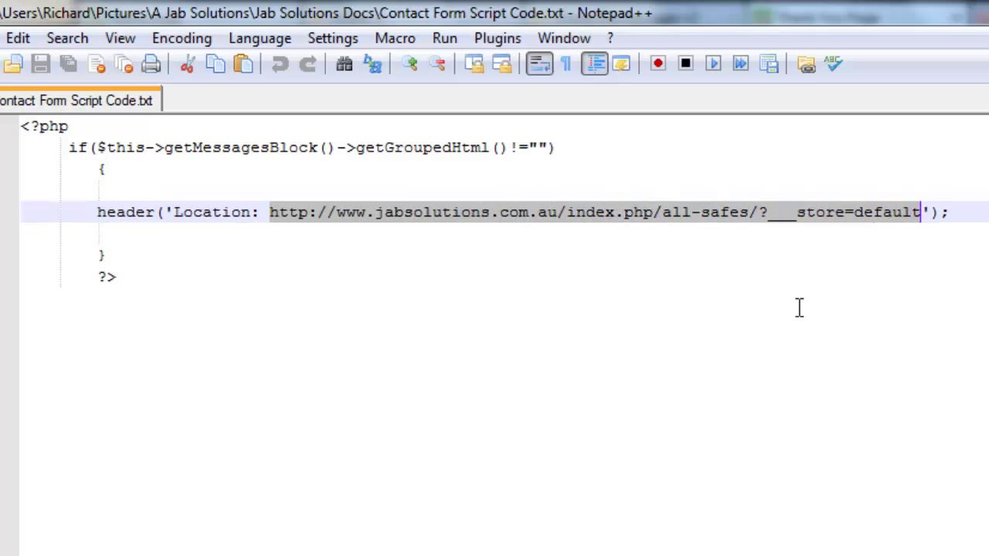
click(925, 212)
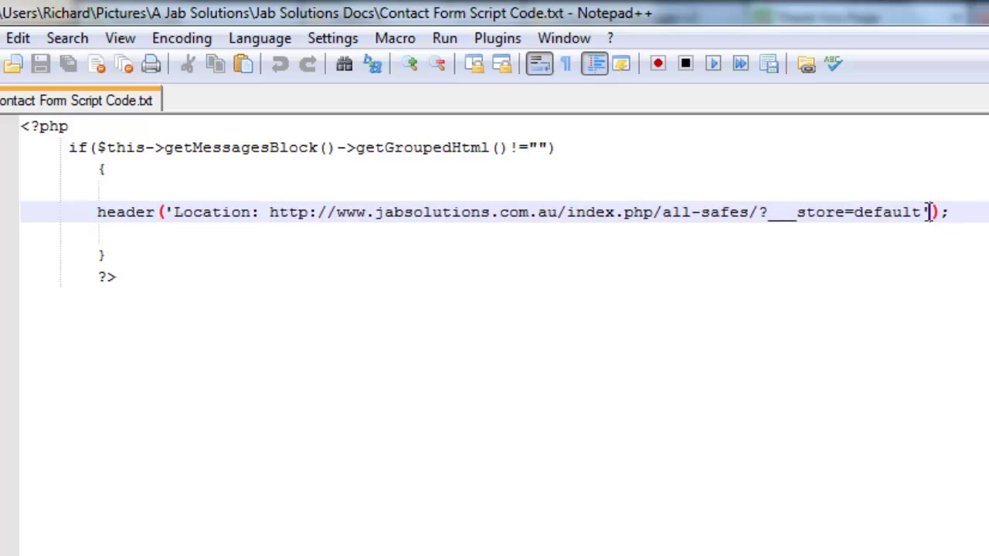
click(165, 213)
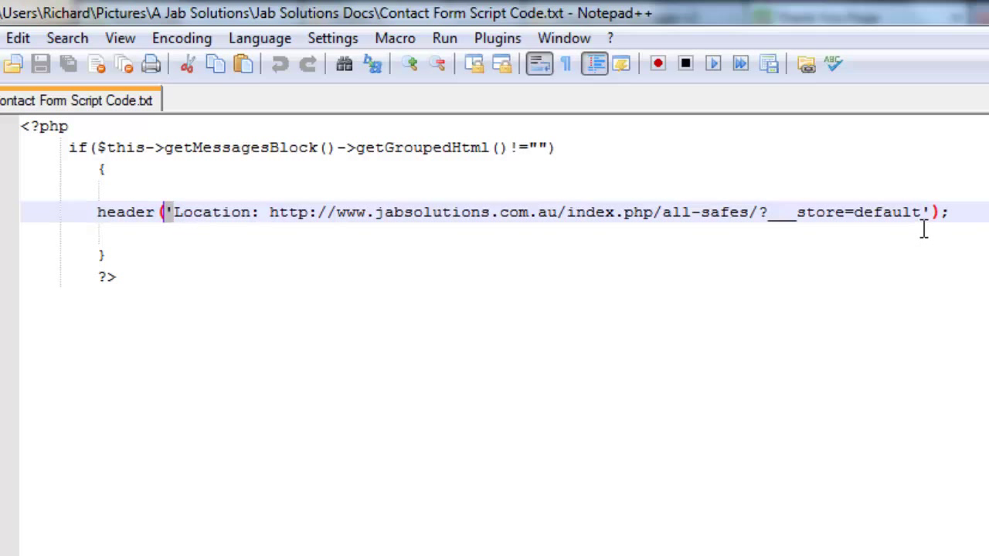
drag(922, 212, 272, 216)
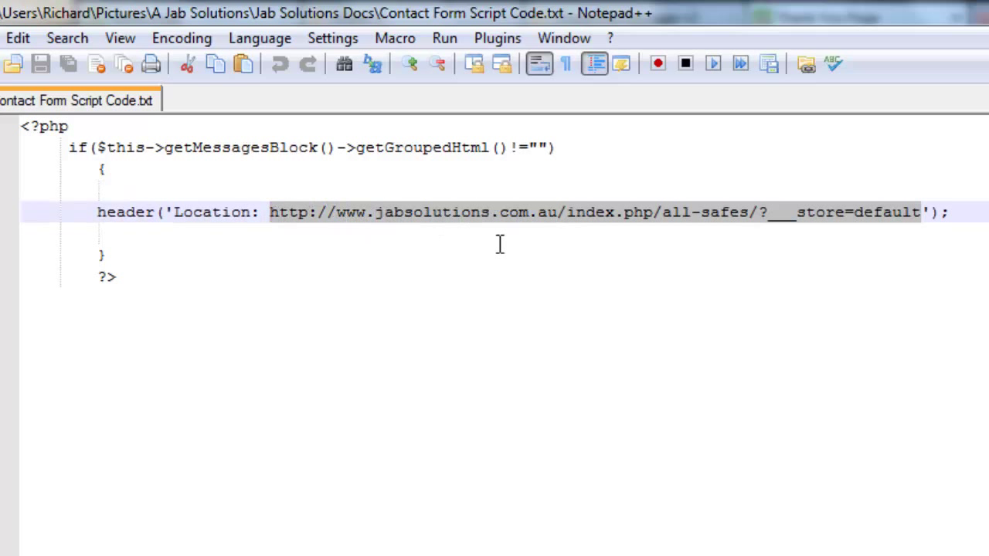
click(320, 309)
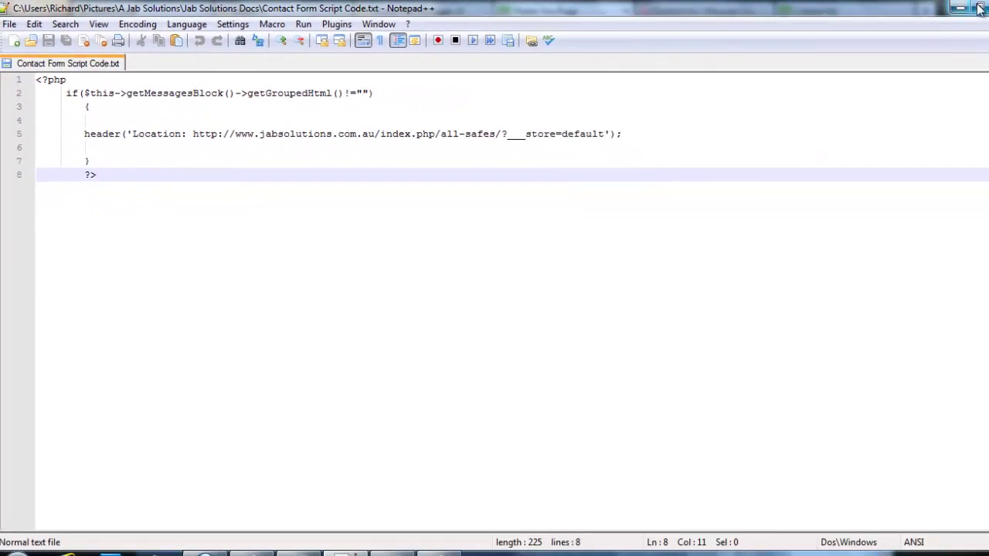
click(919, 8)
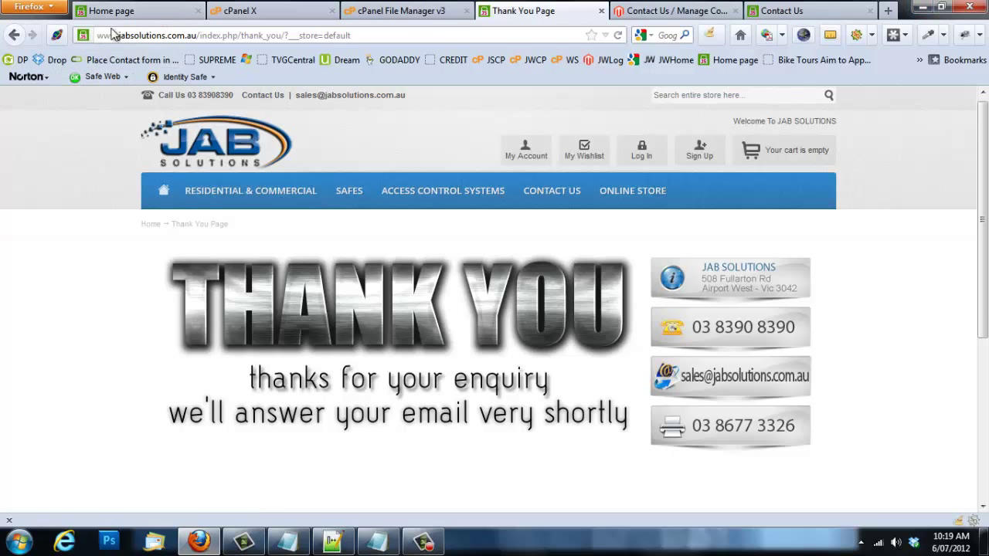
Step: Check the /cpanel address, then bring up the cPanel X dashboard's Files section
click(145, 9)
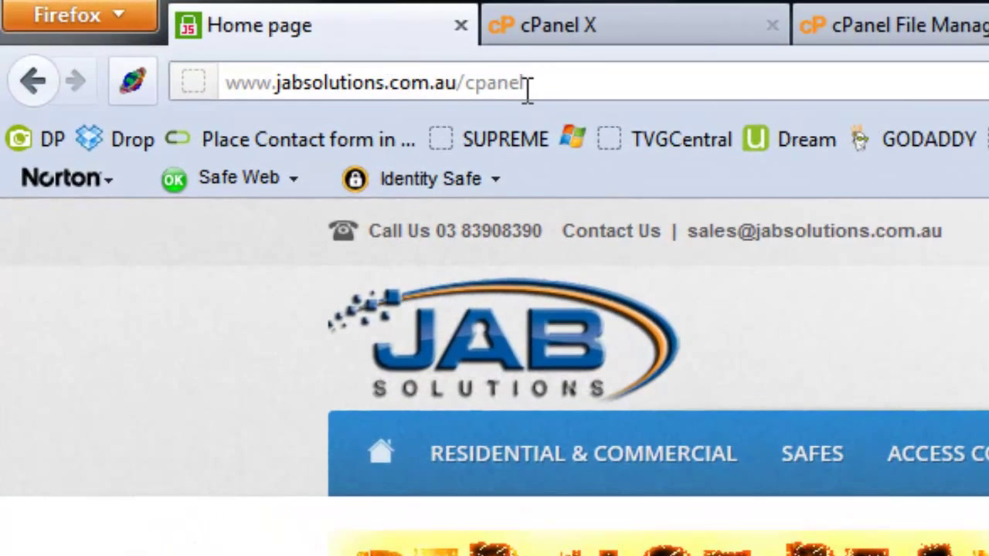
drag(525, 84, 472, 85)
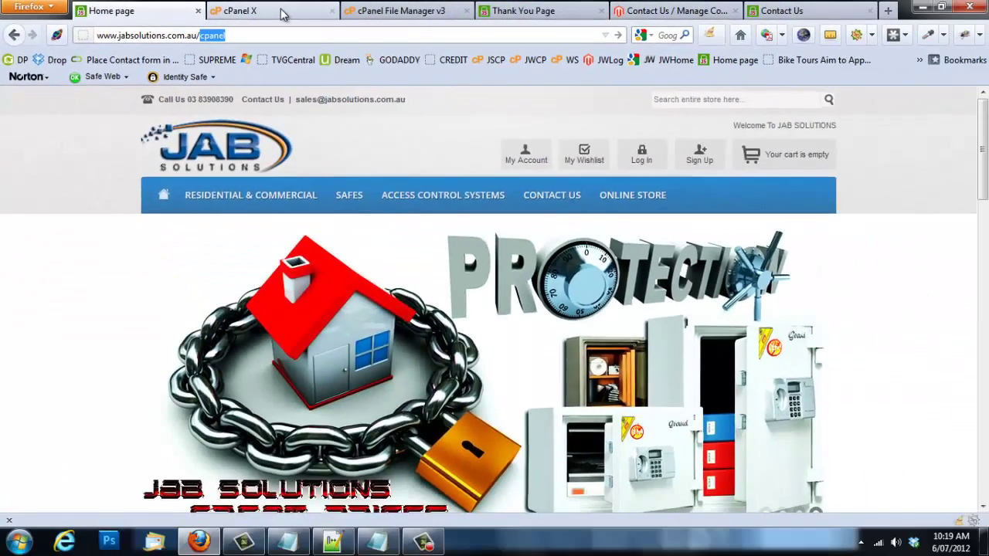
click(541, 25)
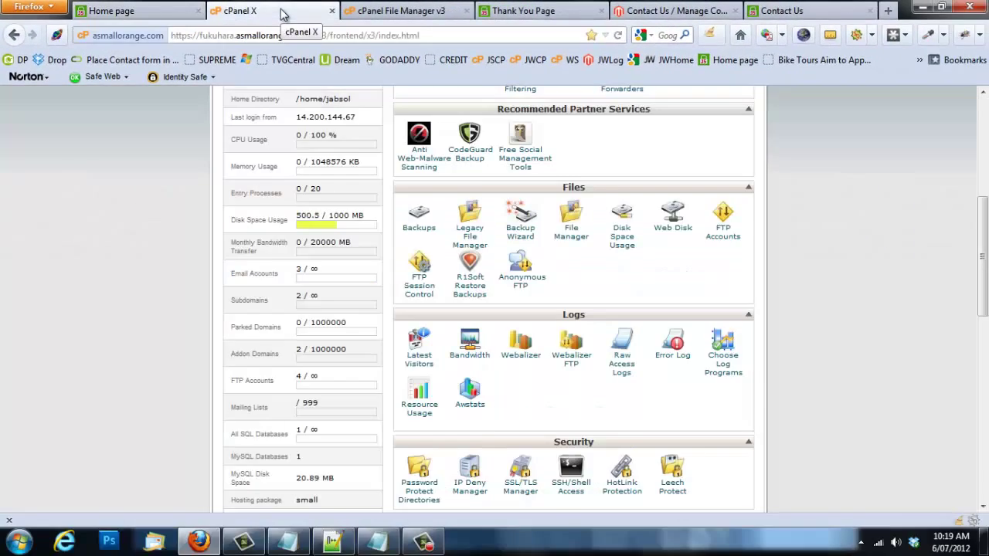
scroll(599, 250, up, 5)
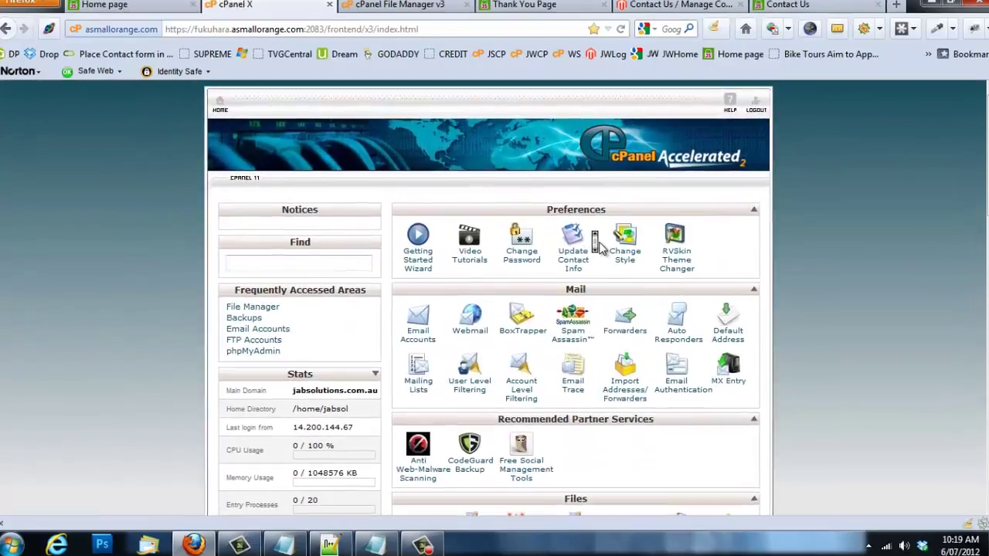
scroll(672, 186, down, 6)
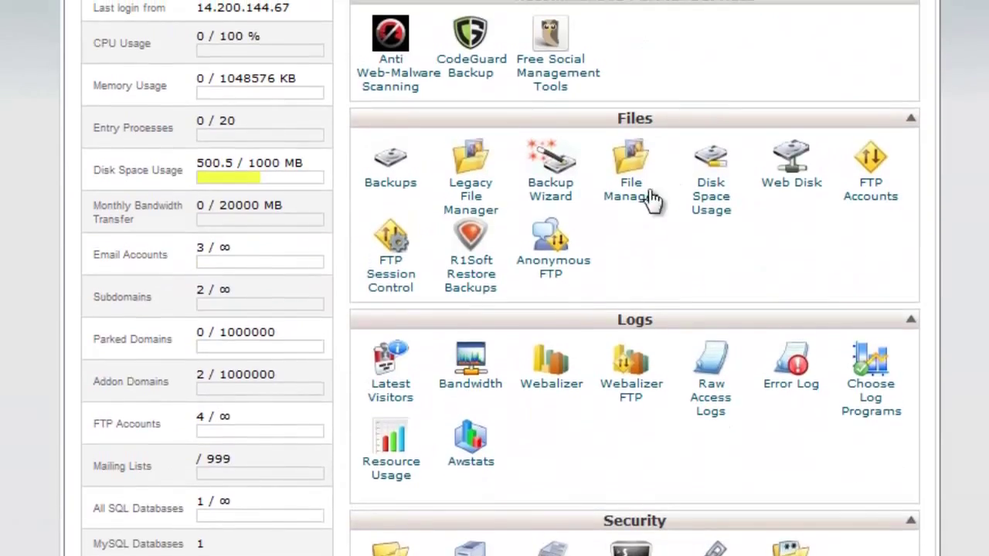
Step: Open File Manager at the public_html web root for jabsolutions.com.au
click(651, 198)
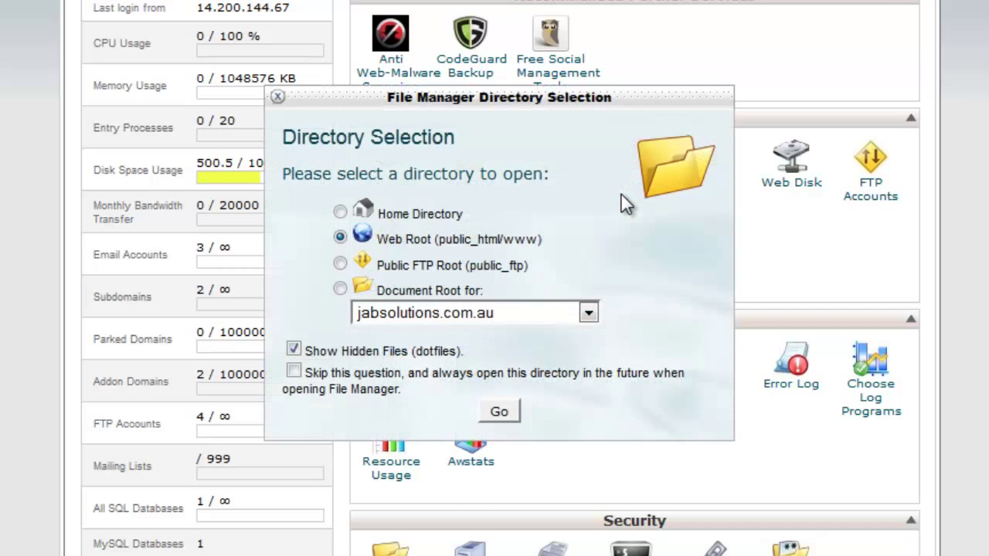
click(591, 322)
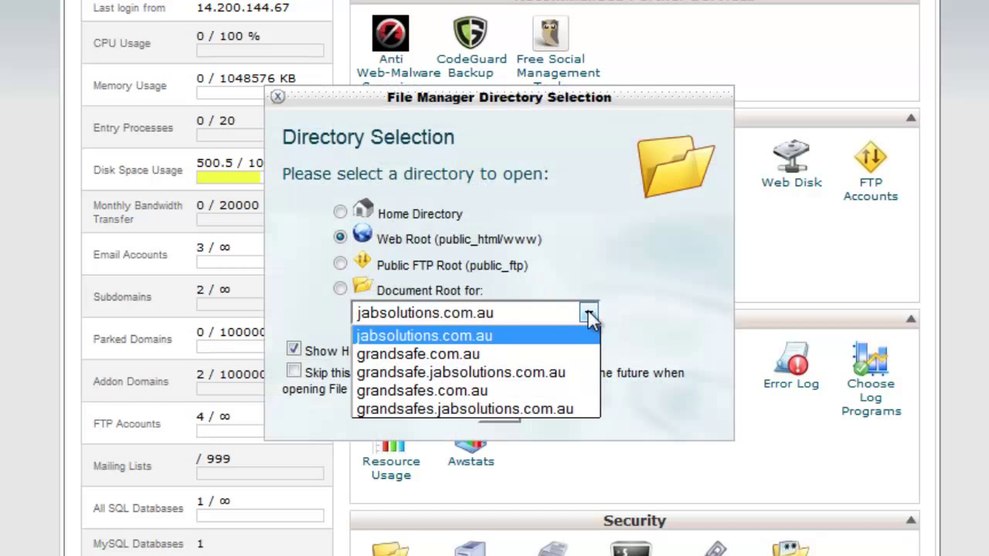
click(592, 315)
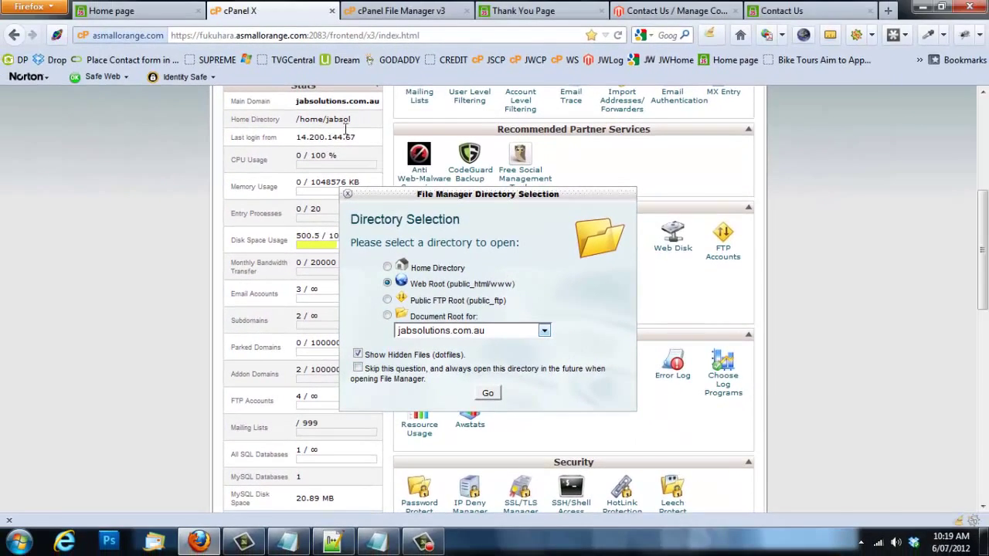
click(369, 15)
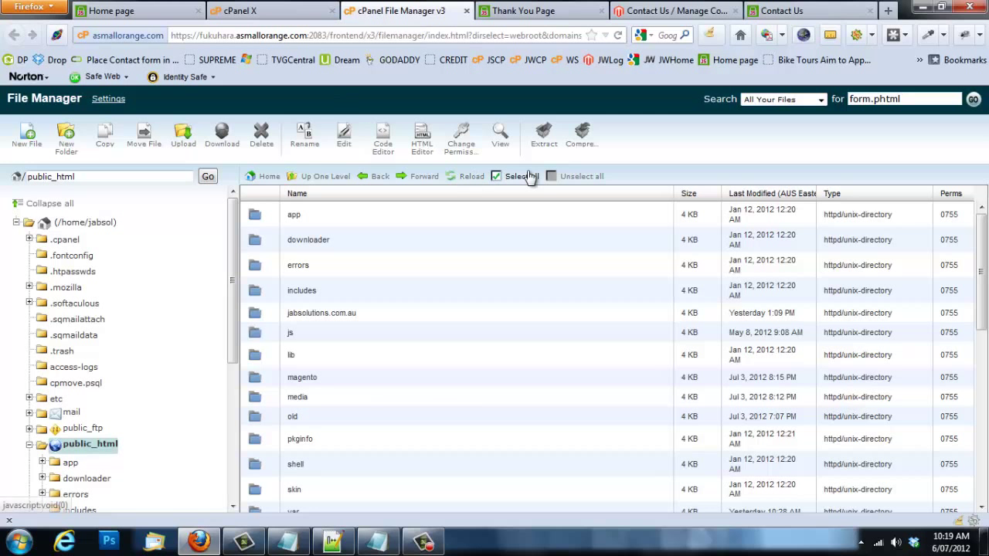